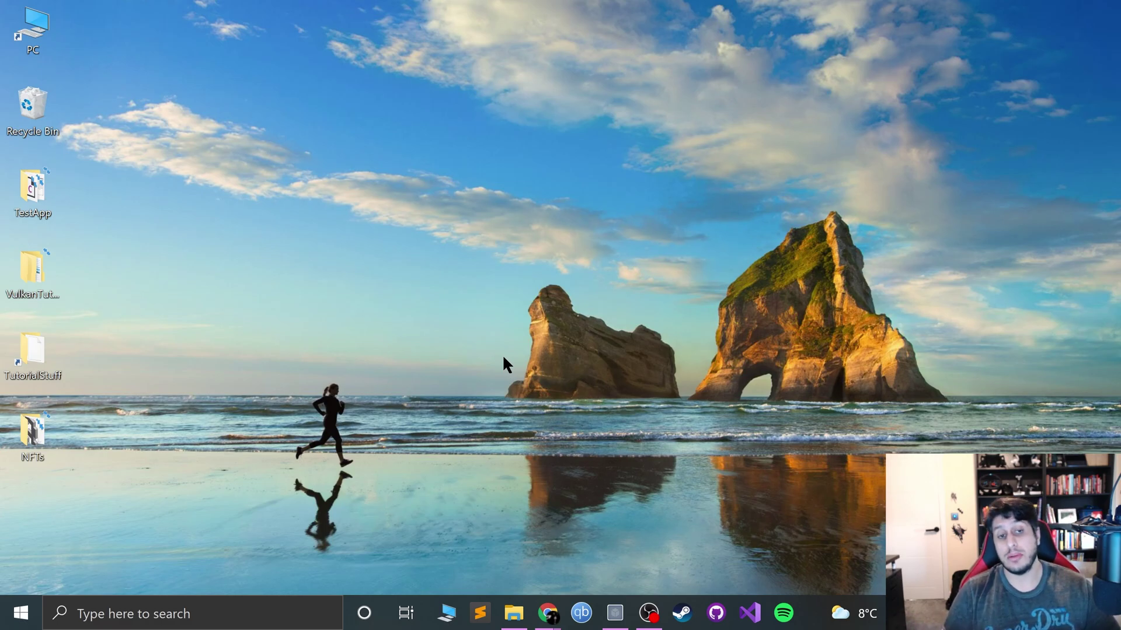
Pair the Wireless Controller with the PC as a new Bluetooth device in the Windows Bluetooth settings
{"action": "key", "text": "super"}
{"action": "type", "text": "blue"}
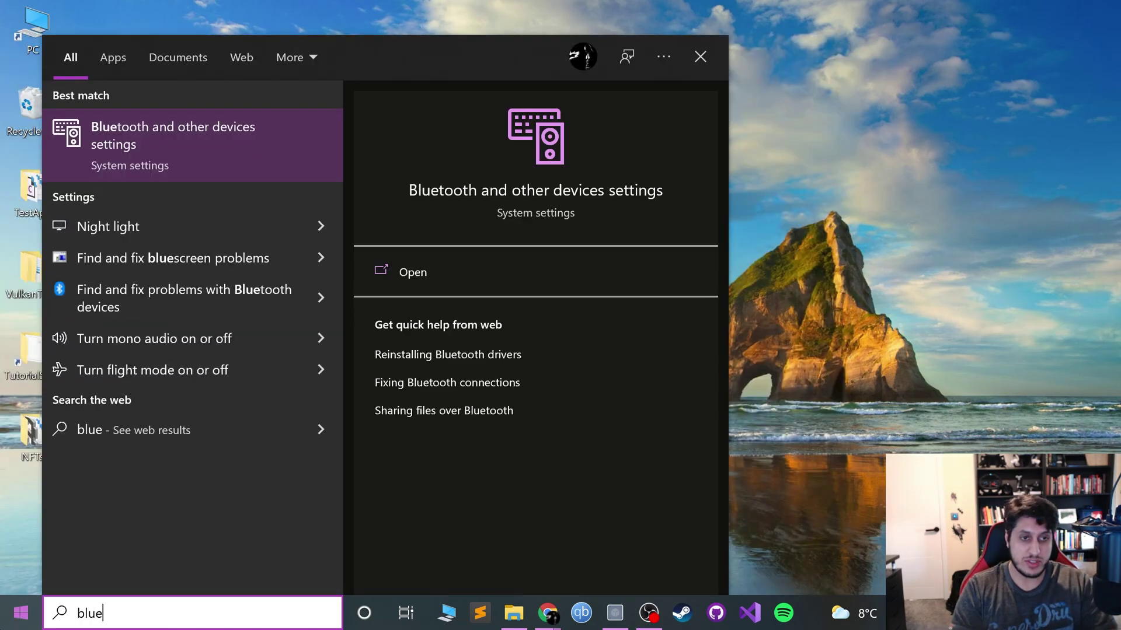
{"action": "key", "text": "Return"}
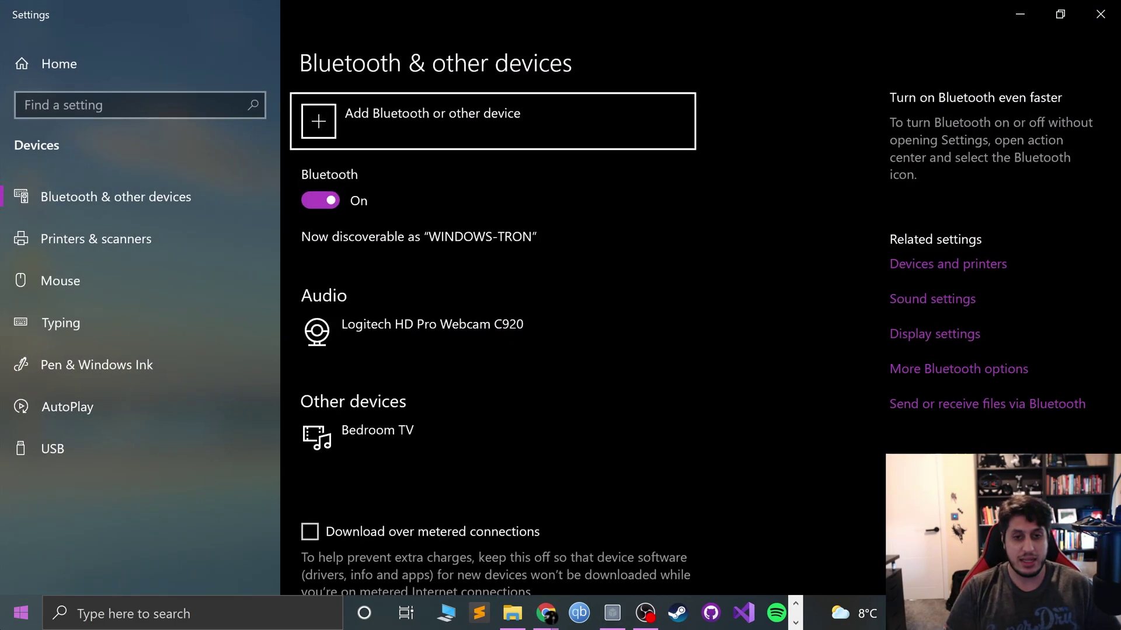
{"action": "left_click", "coordinate": [405, 110]}
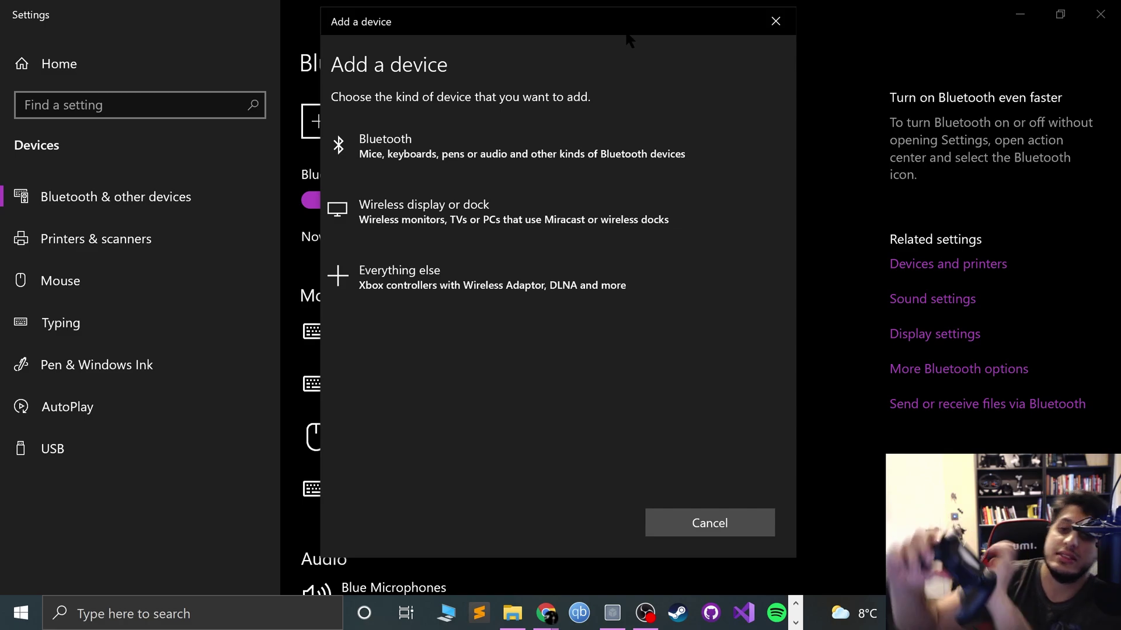
{"action": "left_click", "coordinate": [561, 124]}
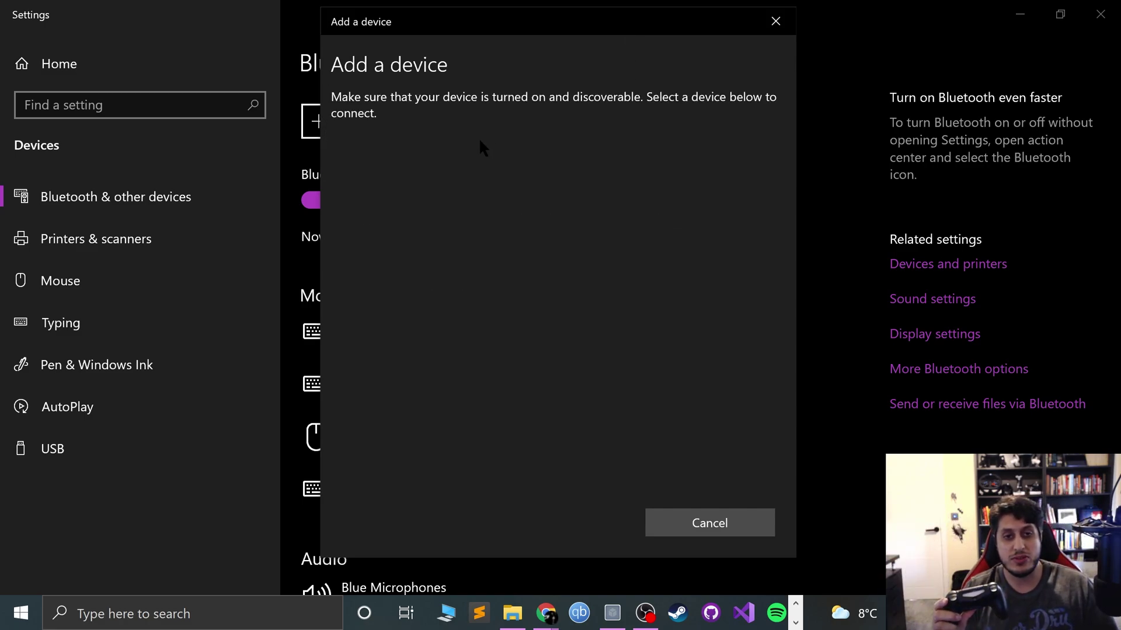
{"action": "left_click", "coordinate": [398, 166]}
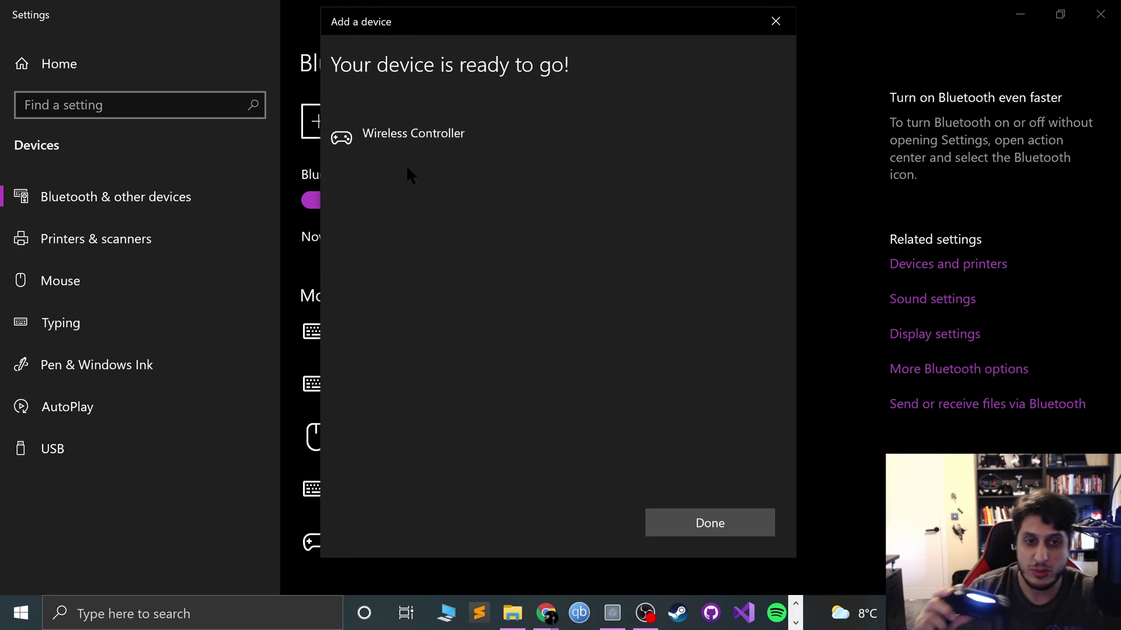
{"action": "left_click", "coordinate": [702, 523]}
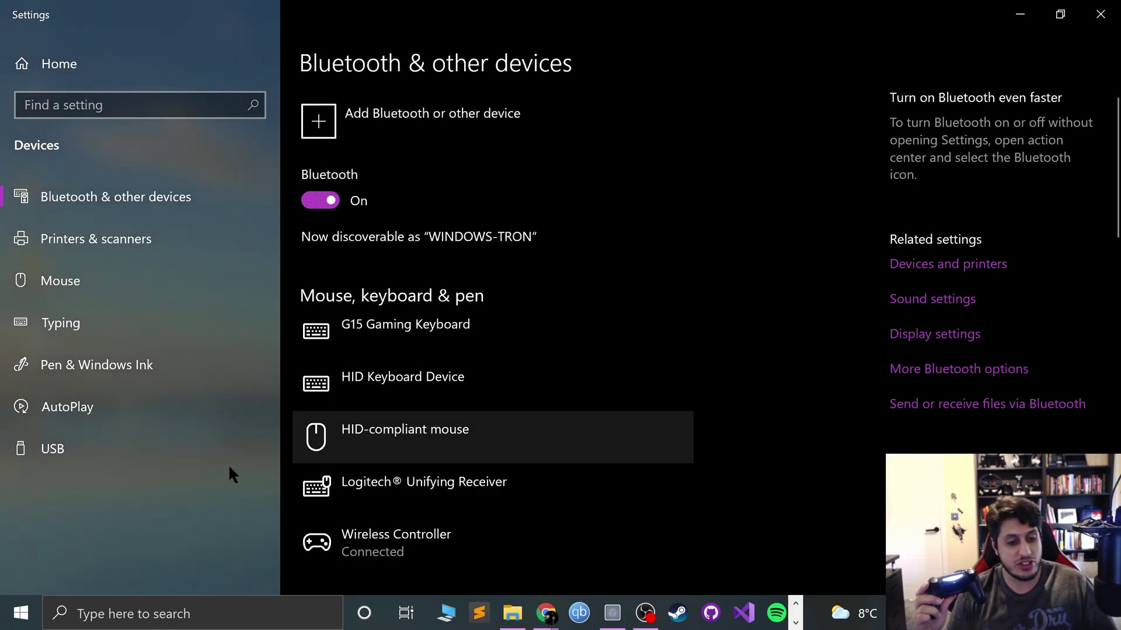
Check the Wireless Controller's test page in the USB game controllers setup, and close the setup
{"action": "left_click", "coordinate": [21, 612]}
{"action": "type", "text": "ga"}
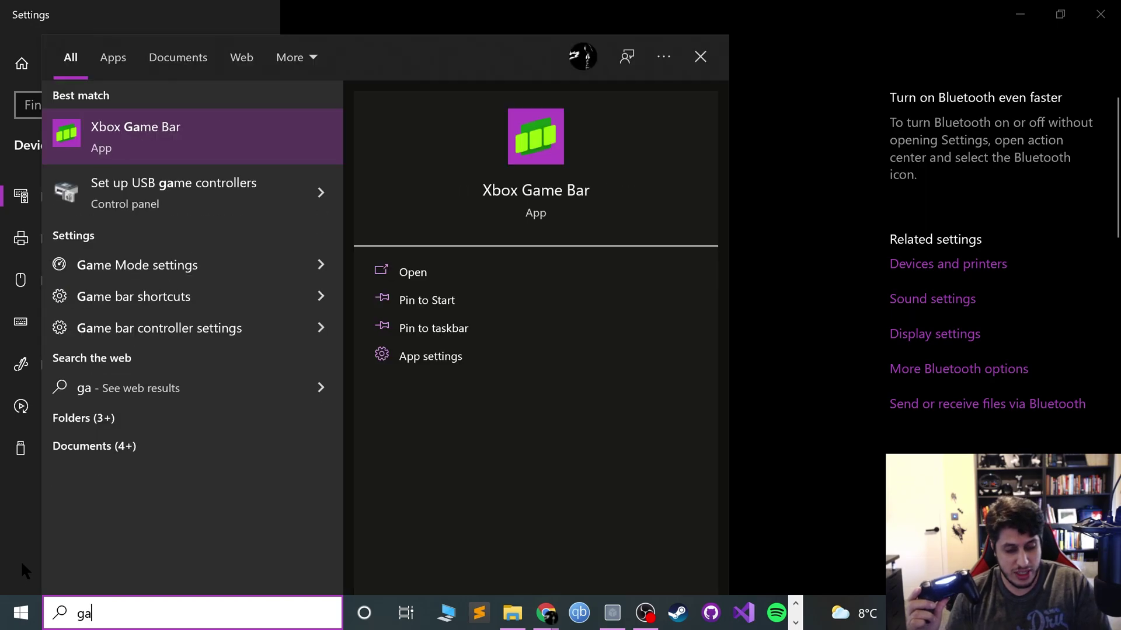
{"action": "type", "text": "m"}
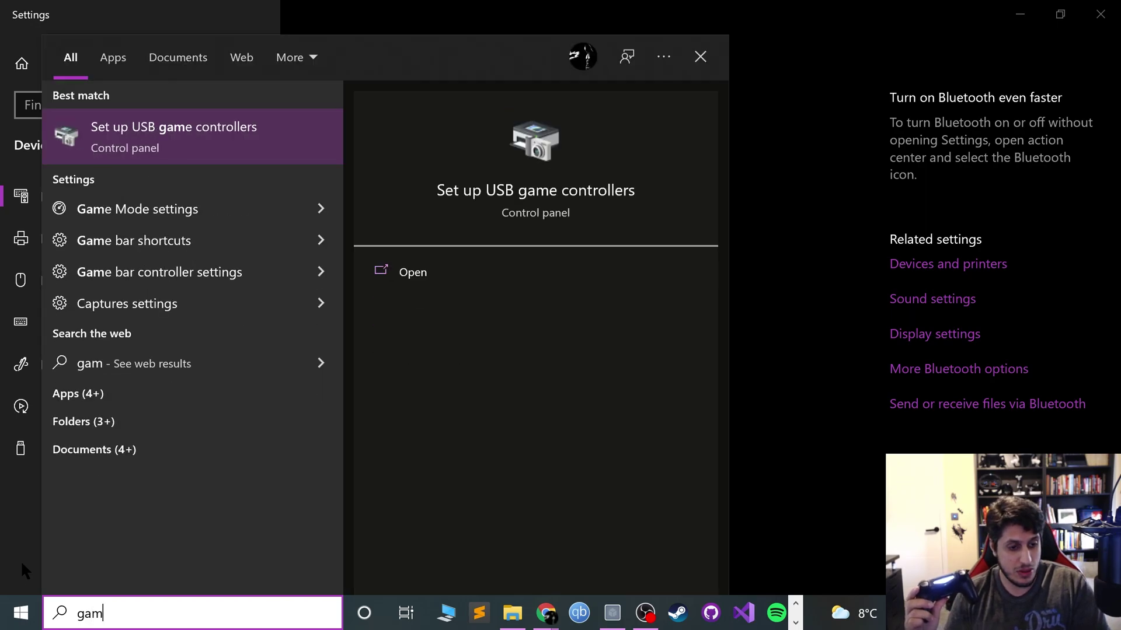
{"action": "left_click", "coordinate": [111, 143]}
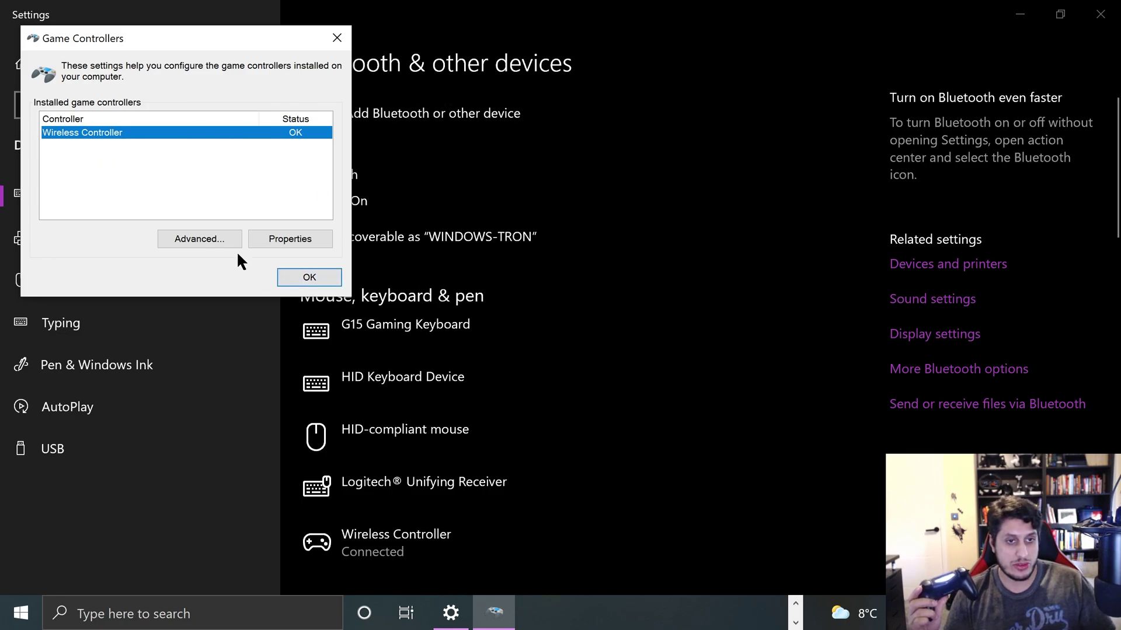
{"action": "left_click", "coordinate": [274, 240]}
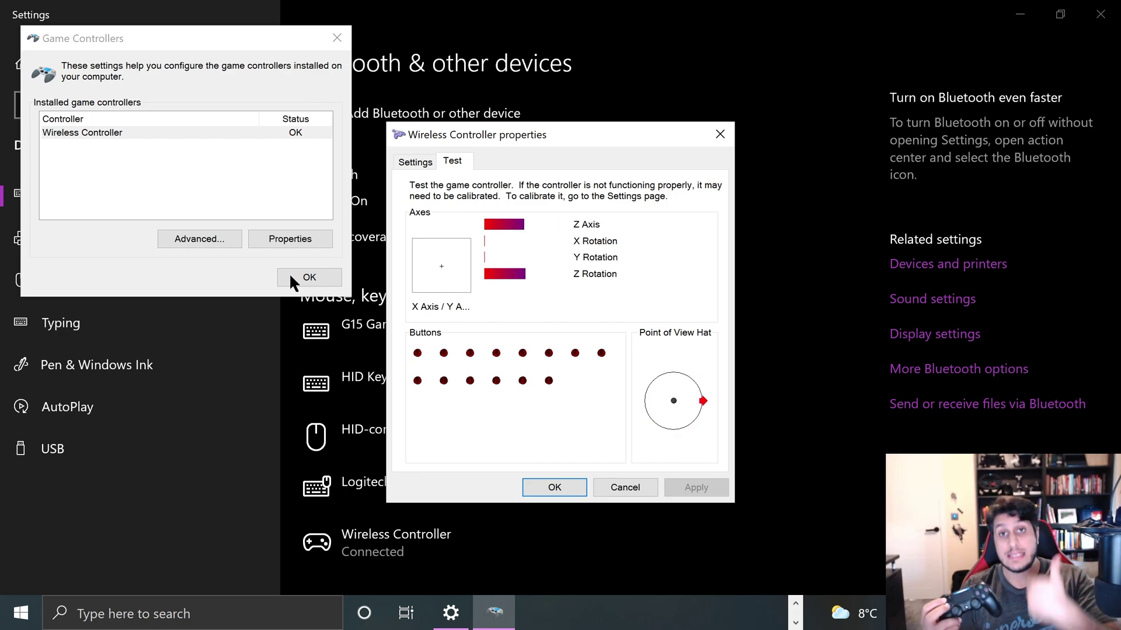
{"action": "left_click", "coordinate": [538, 491]}
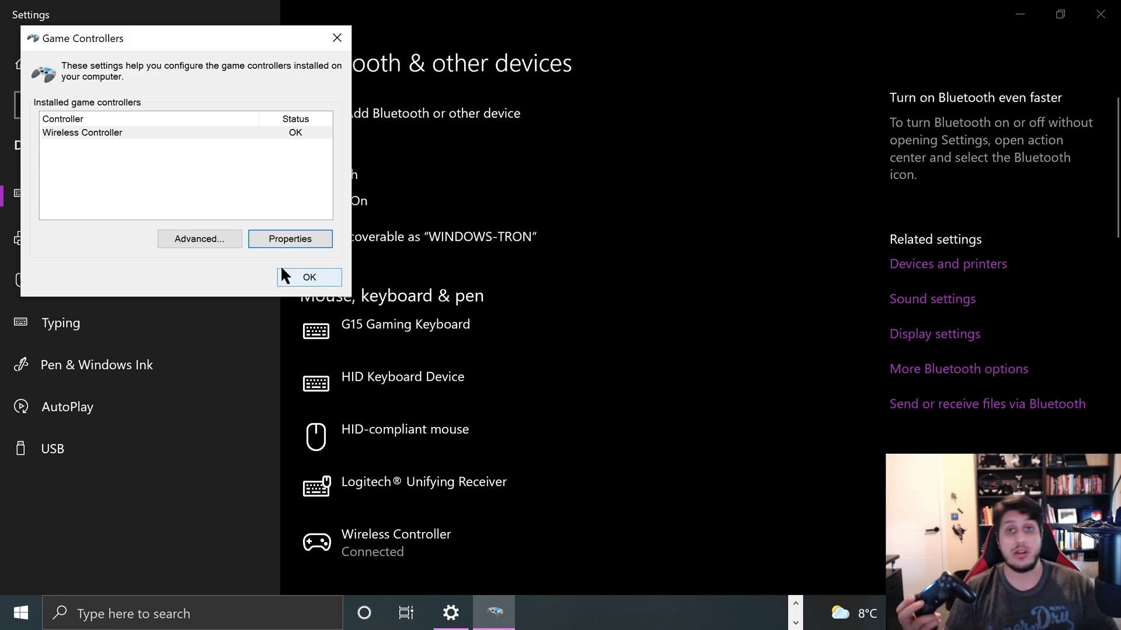
{"action": "left_click", "coordinate": [311, 276]}
Show the removal option for the paired Wireless Controller in the Bluetooth device list, and close Settings
{"action": "scroll", "coordinate": [345, 441], "scroll_direction": "down", "scroll_amount": 2}
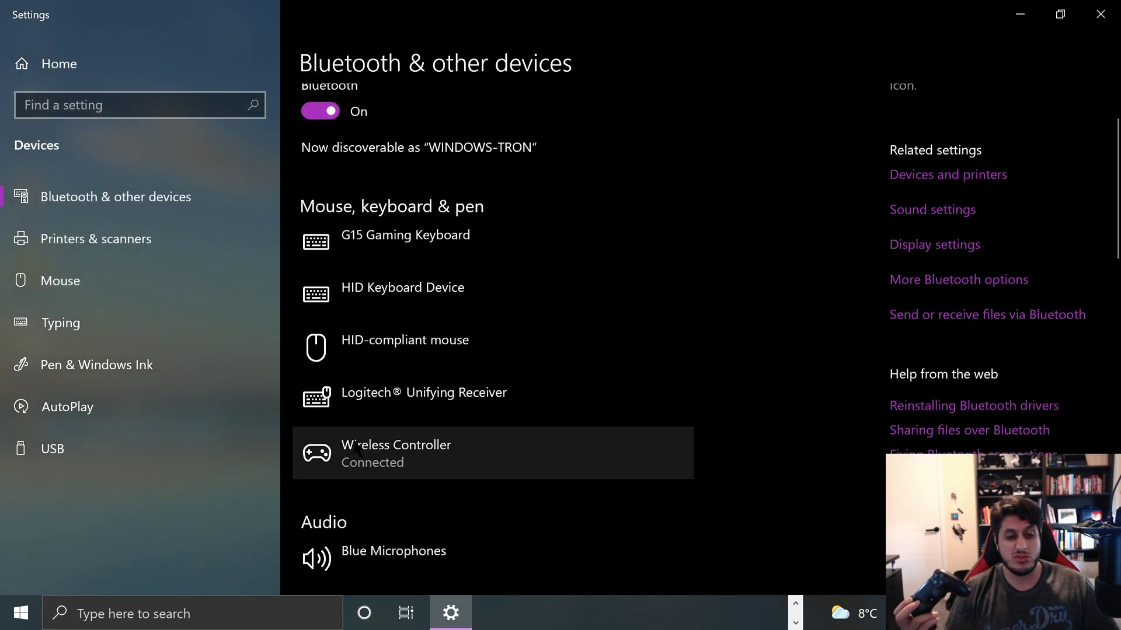
{"action": "left_click", "coordinate": [350, 449]}
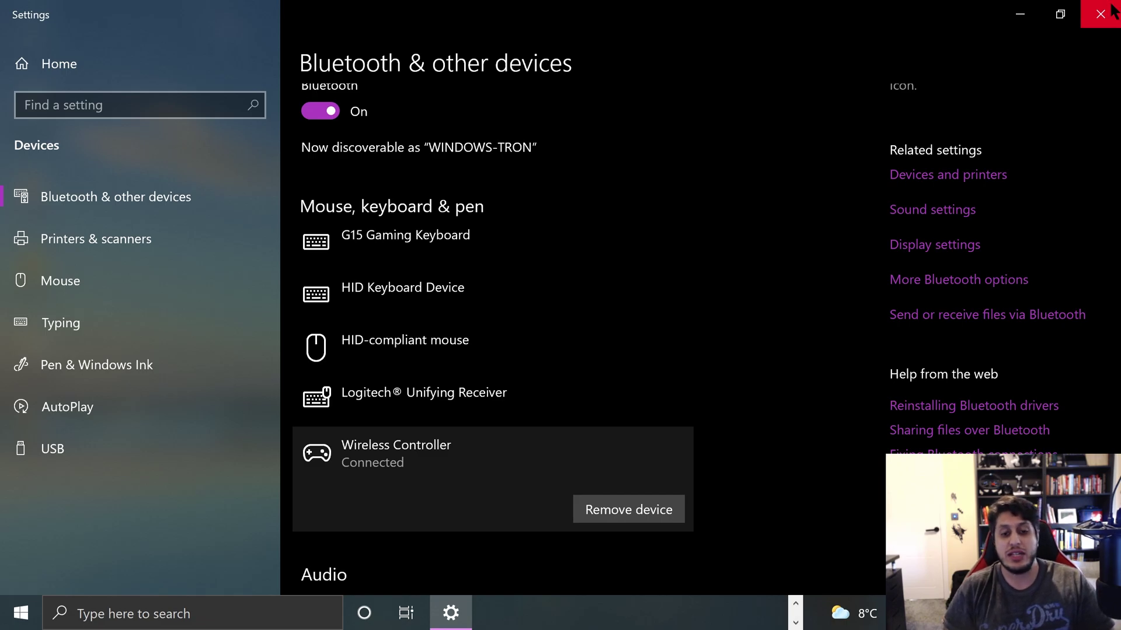
{"action": "left_click", "coordinate": [1100, 14]}
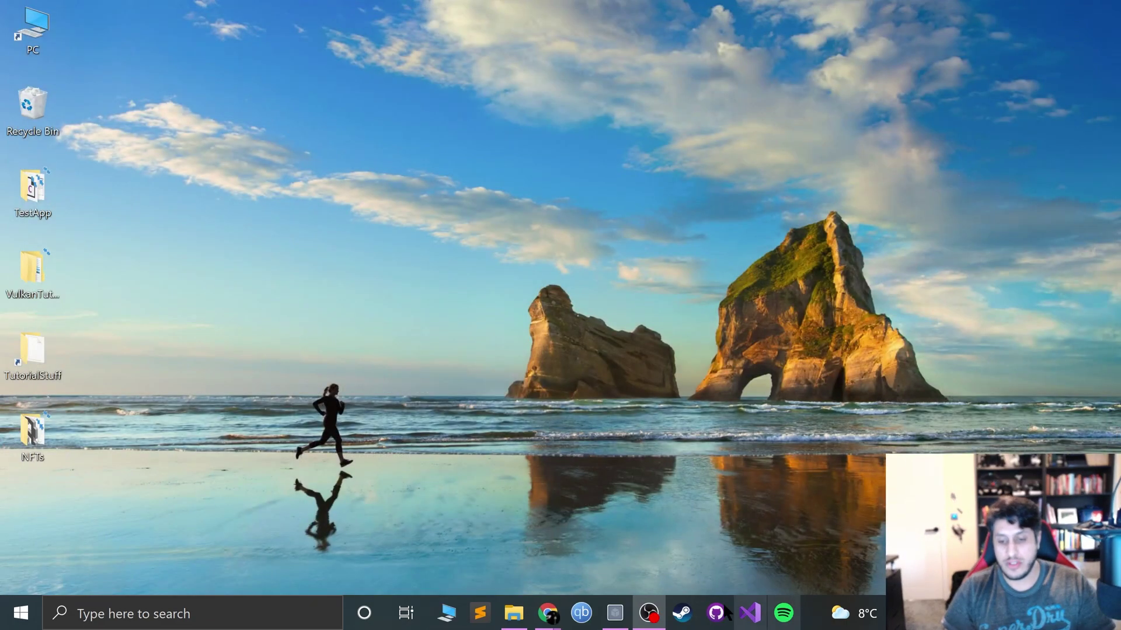
Launch blastem.exe from the blastem-win32-0.6.2 folder and open the PS4 Controller's button mapping in BlastEm
{"action": "left_click", "coordinate": [514, 613]}
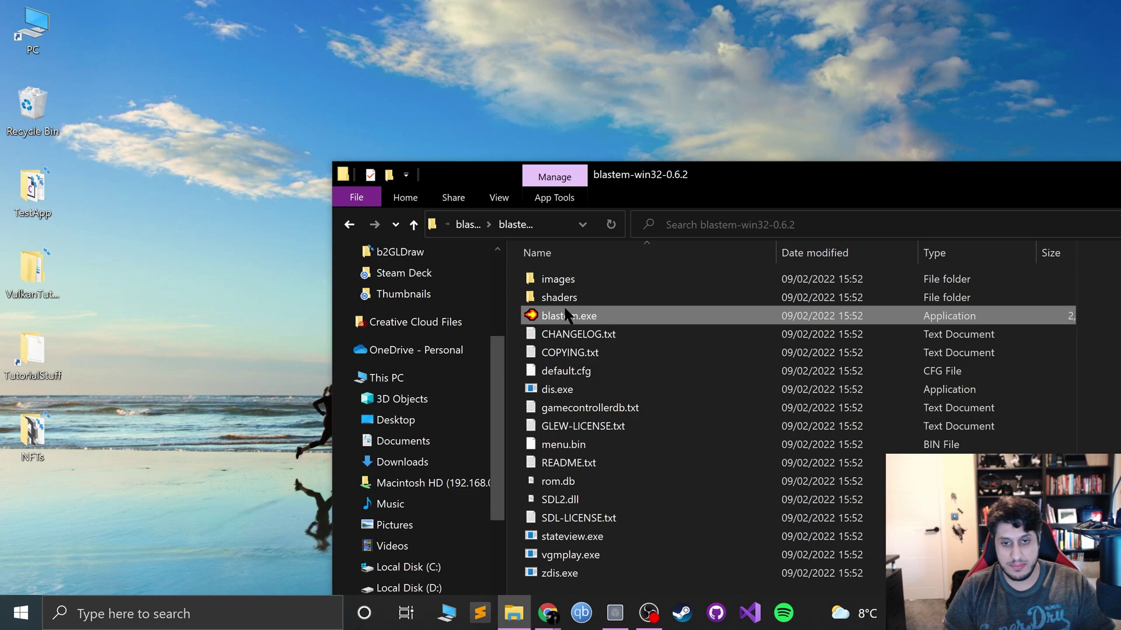
{"action": "double_click", "coordinate": [570, 315]}
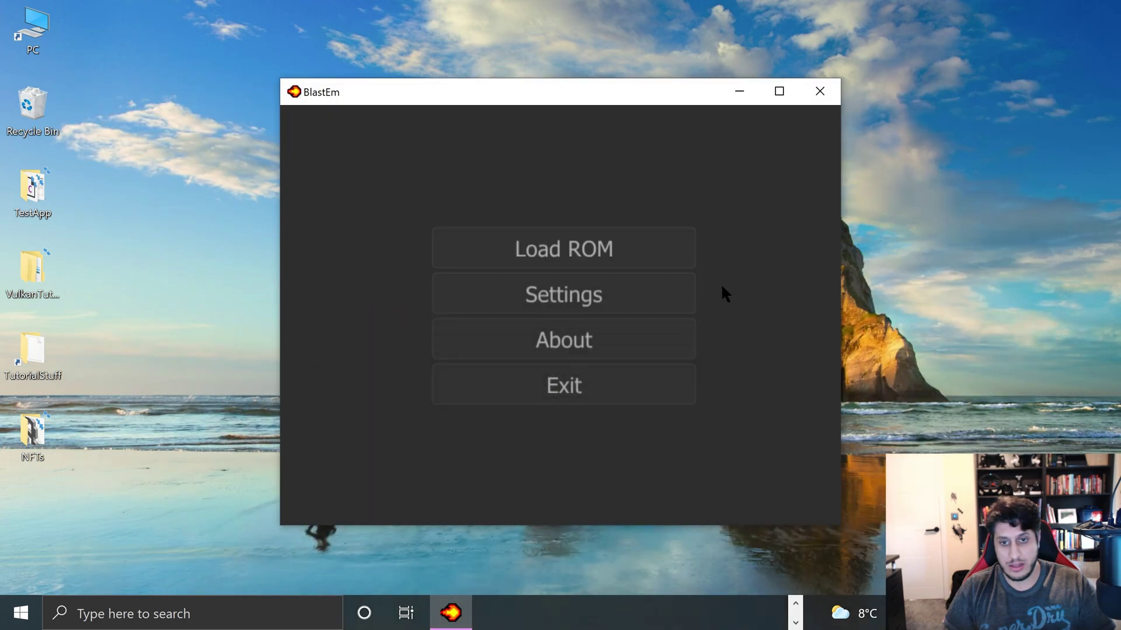
{"action": "left_click", "coordinate": [618, 295]}
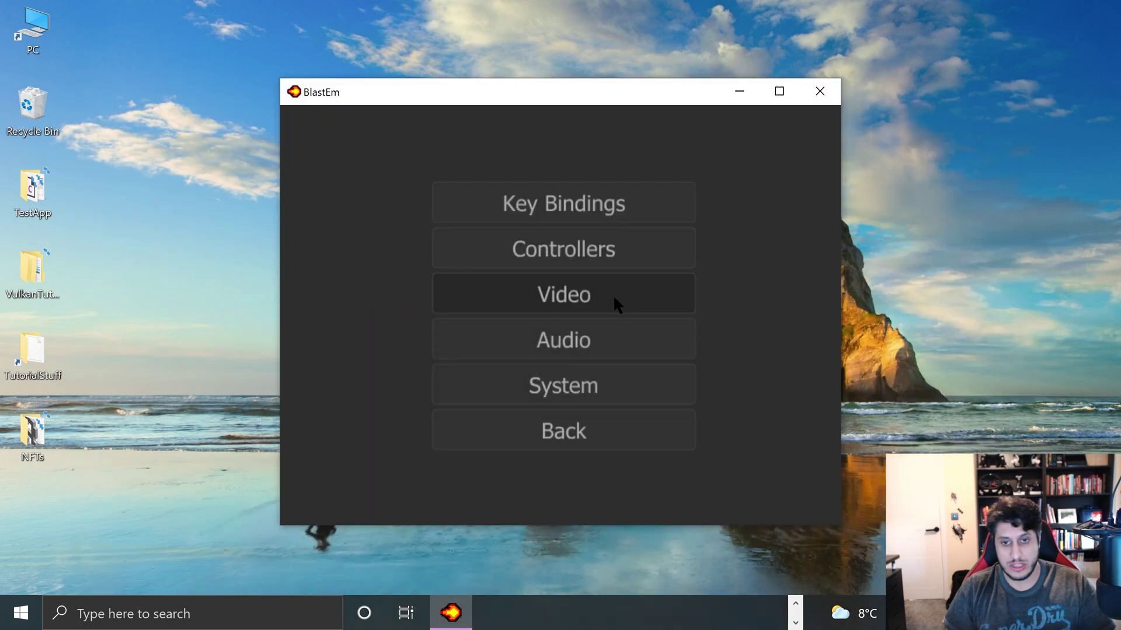
{"action": "left_click", "coordinate": [579, 247]}
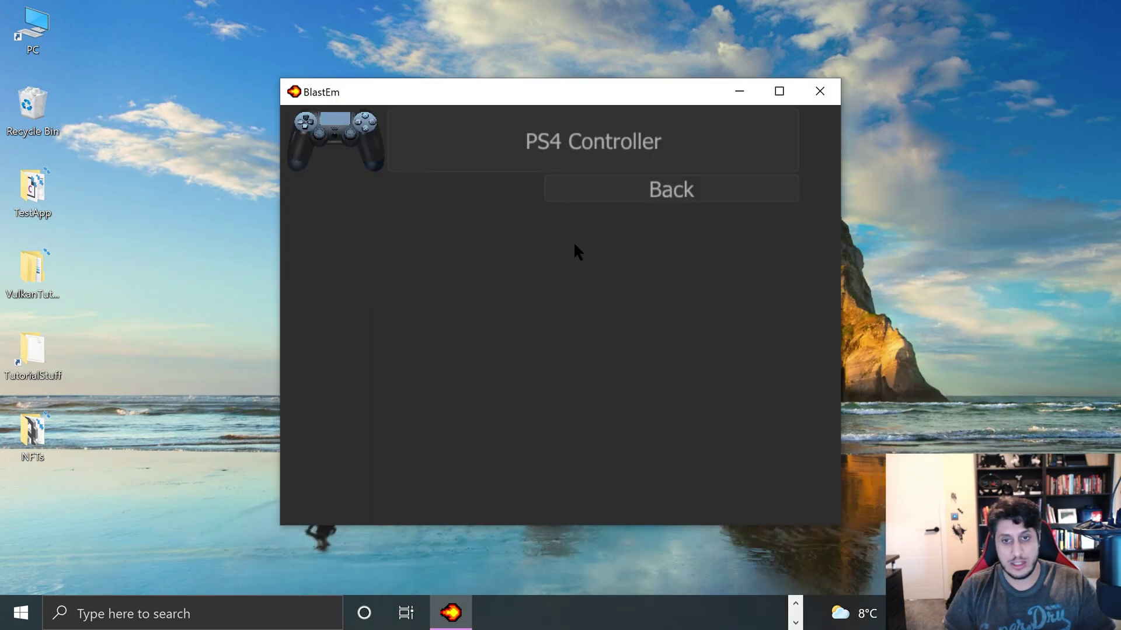
{"action": "left_click", "coordinate": [473, 143]}
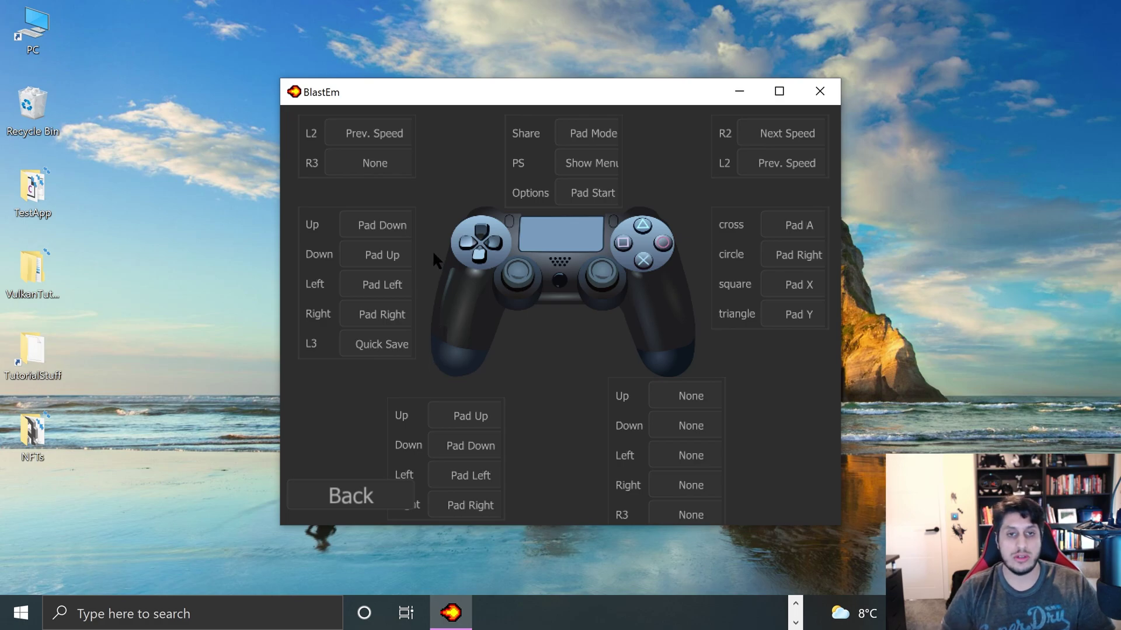
Map the PS4 controller's R3 button to Pad C
{"action": "left_click", "coordinate": [359, 161]}
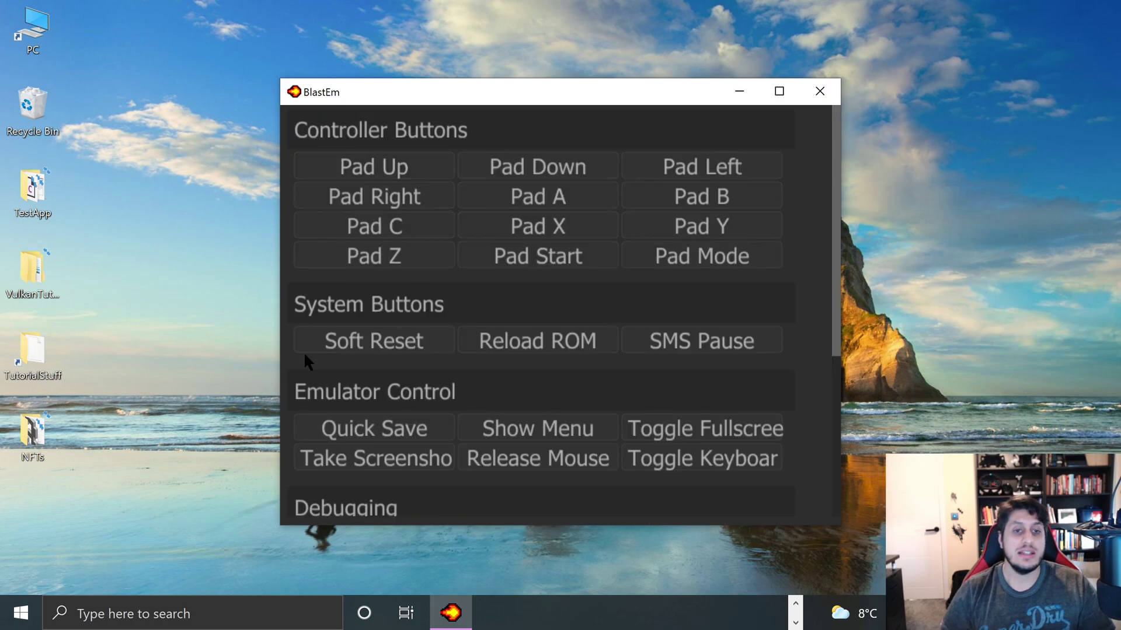
{"action": "scroll", "coordinate": [304, 352], "scroll_direction": "down", "scroll_amount": 5}
{"action": "scroll", "coordinate": [349, 298], "scroll_direction": "up", "scroll_amount": 5}
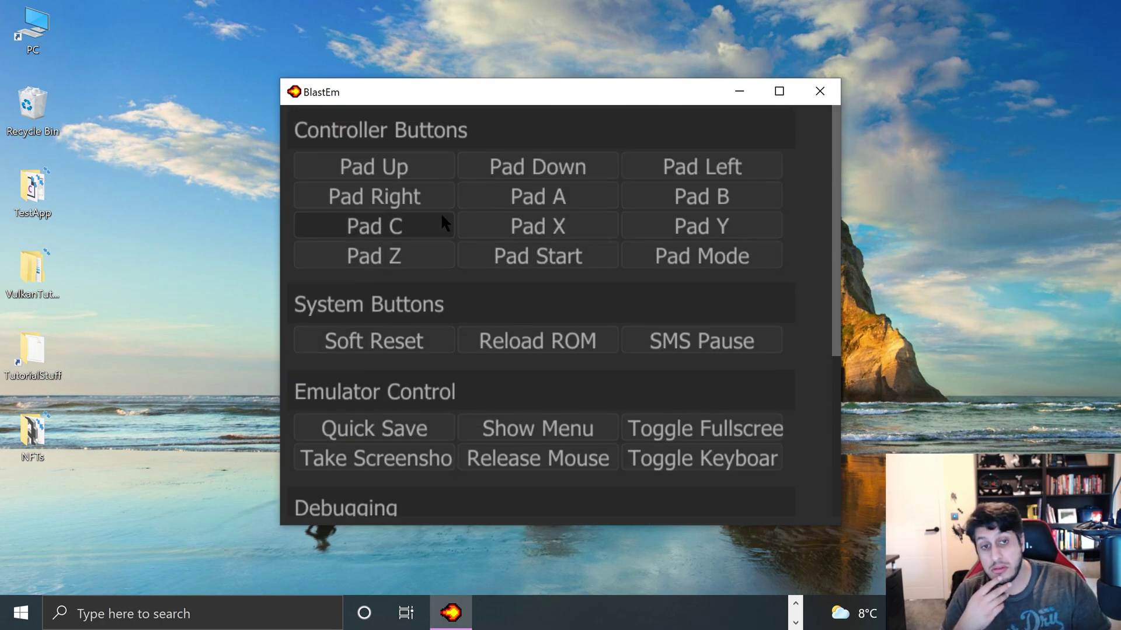
{"action": "left_click", "coordinate": [403, 225]}
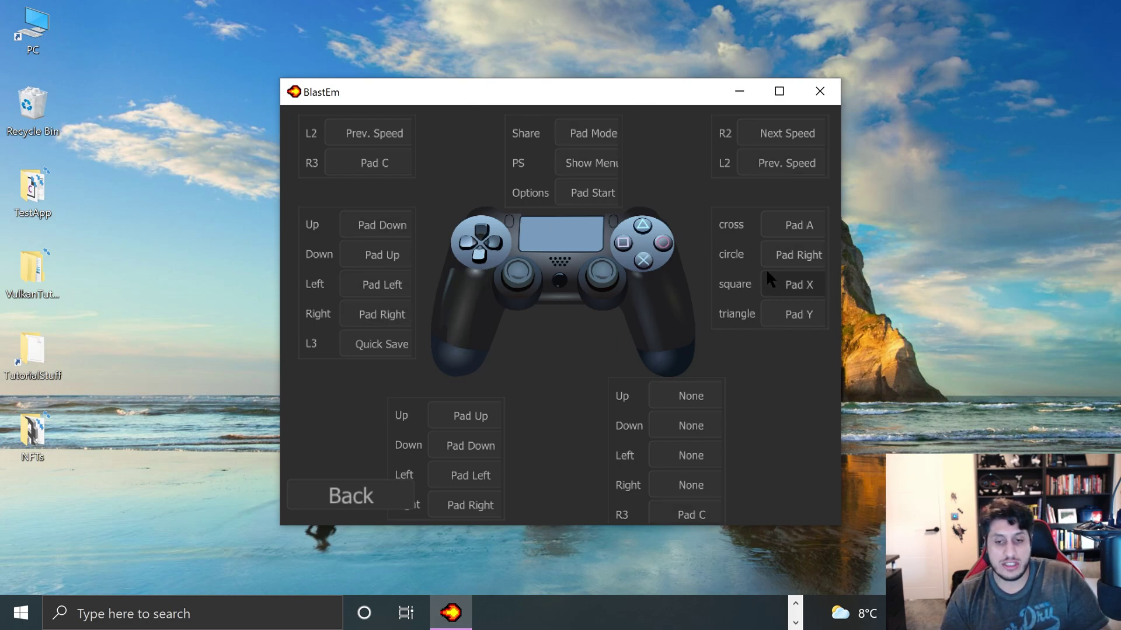
Save the controller mapping using the Use as default option and return to the main menu
{"action": "left_click", "coordinate": [362, 494]}
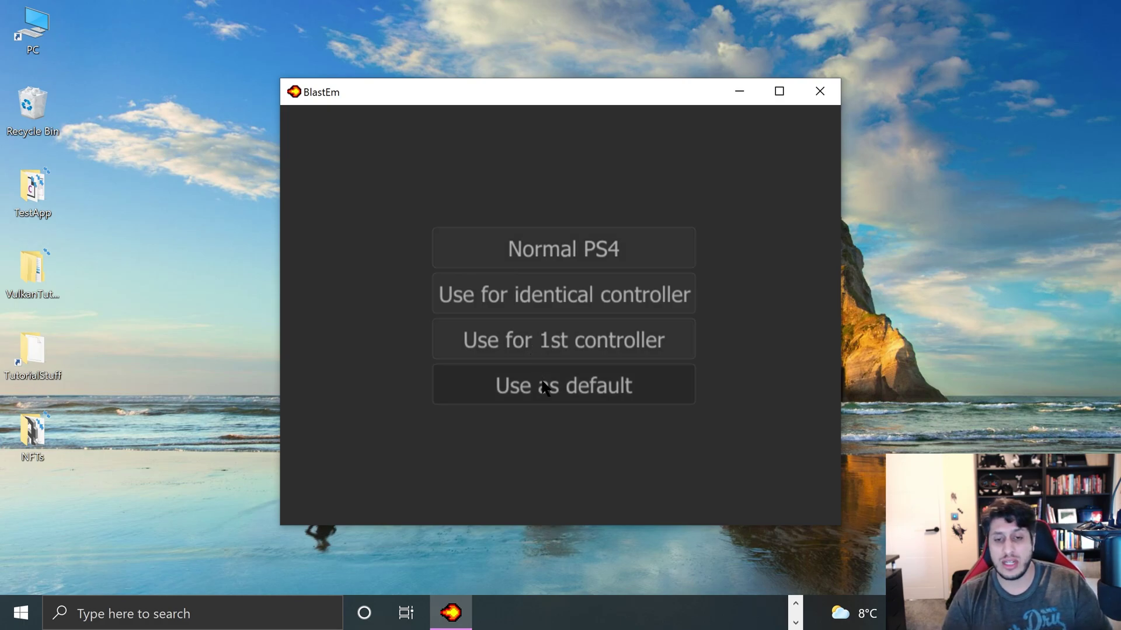
{"action": "left_click", "coordinate": [572, 383]}
{"action": "left_click", "coordinate": [569, 190]}
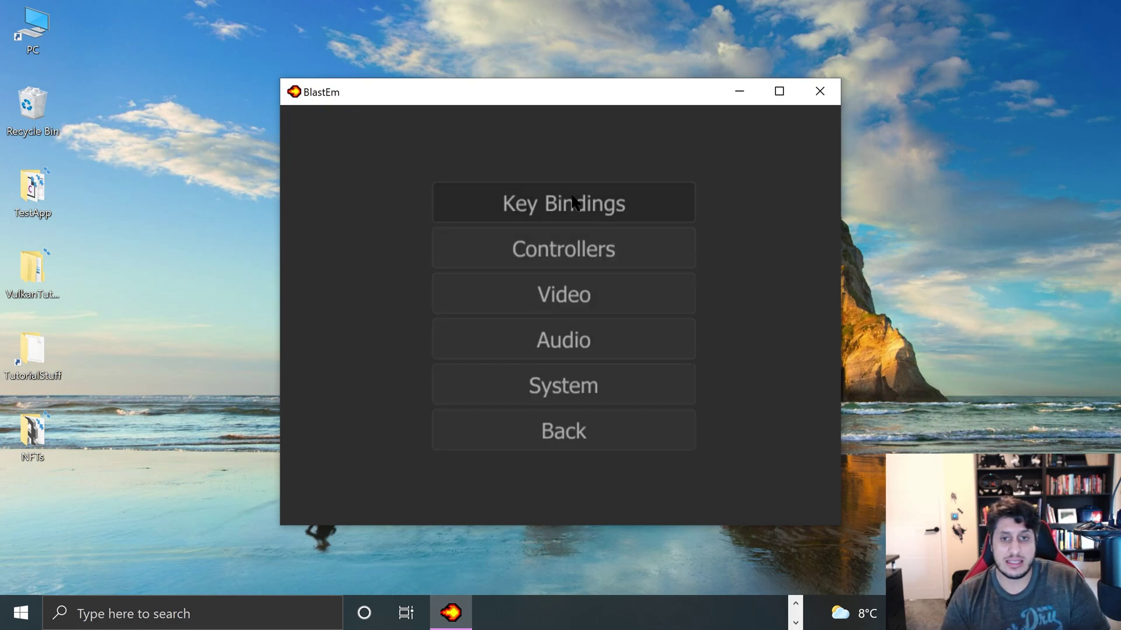
{"action": "left_click", "coordinate": [563, 437]}
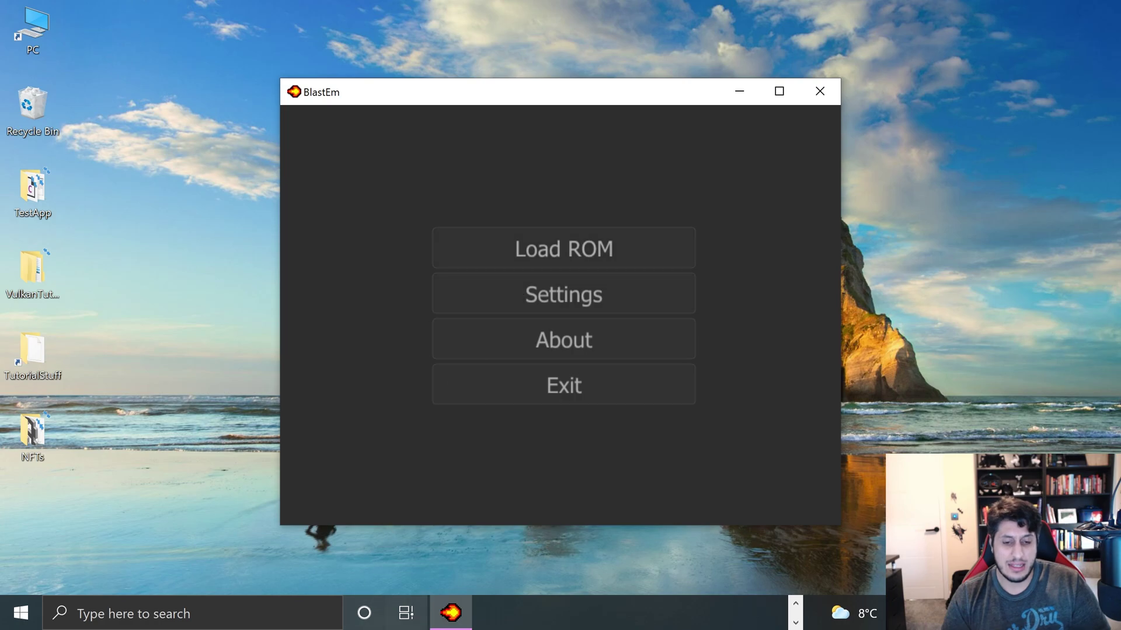
Switch to File Explorer, move its window off the emulator, and go back to the Chrome downloads folder
{"action": "left_click", "coordinate": [796, 604]}
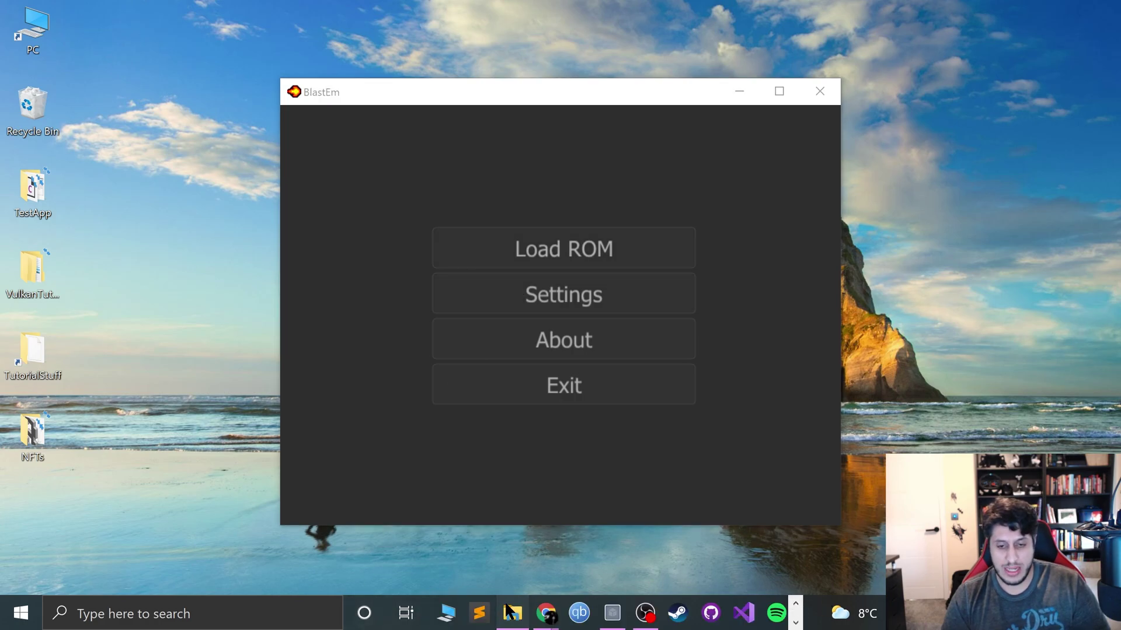
{"action": "left_click", "coordinate": [509, 612]}
{"action": "left_click", "coordinate": [85, 150]}
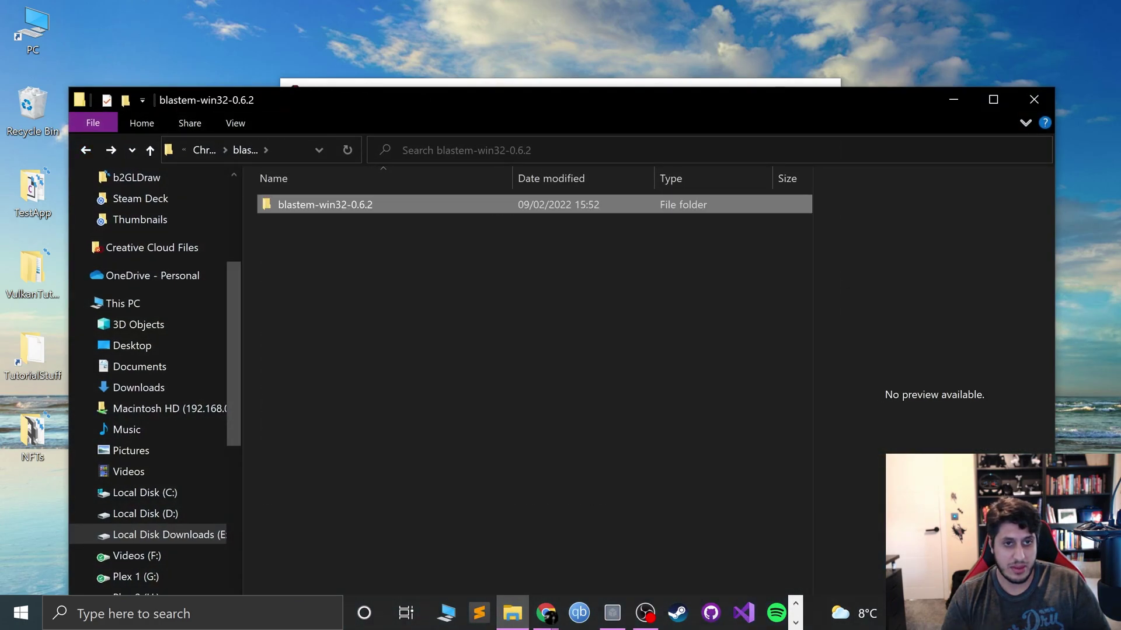
{"action": "left_click_drag", "start_coordinate": [350, 99], "coordinate": [892, 156]}
{"action": "left_click", "coordinate": [627, 207]}
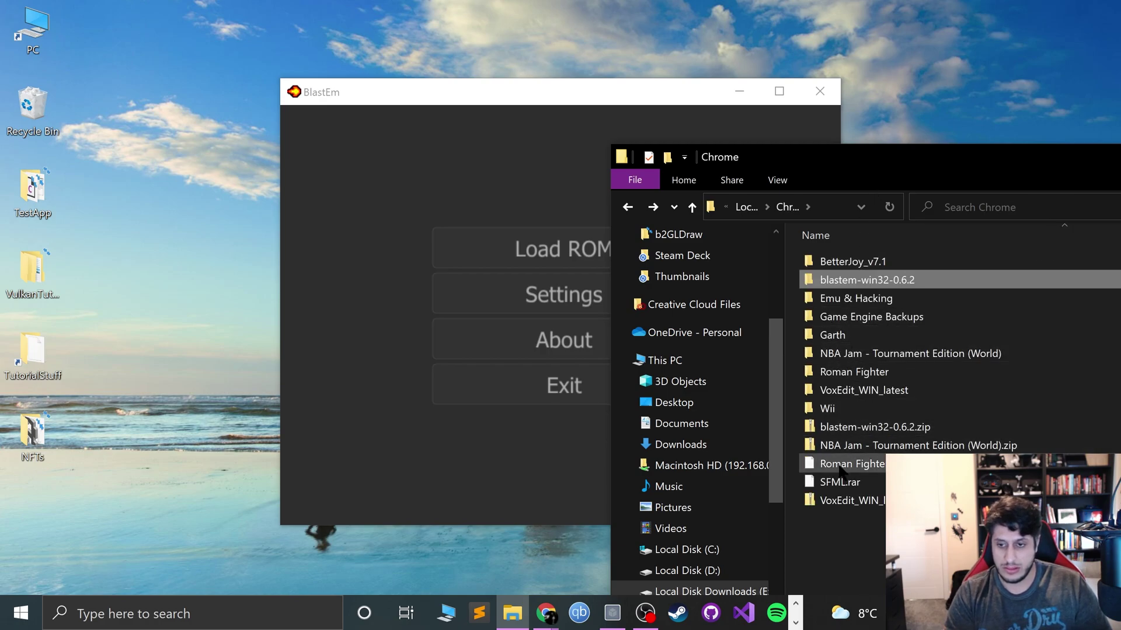
{"action": "double_click", "coordinate": [843, 443]}
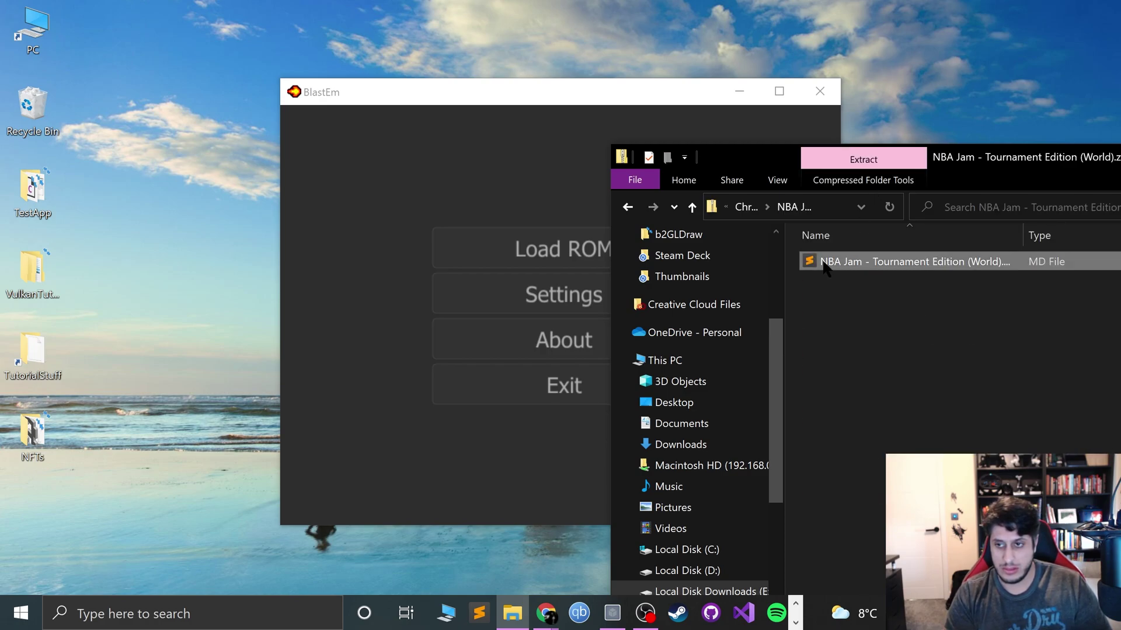
{"action": "left_click_drag", "start_coordinate": [824, 269], "coordinate": [877, 327]}
{"action": "key", "text": "alt+Left"}
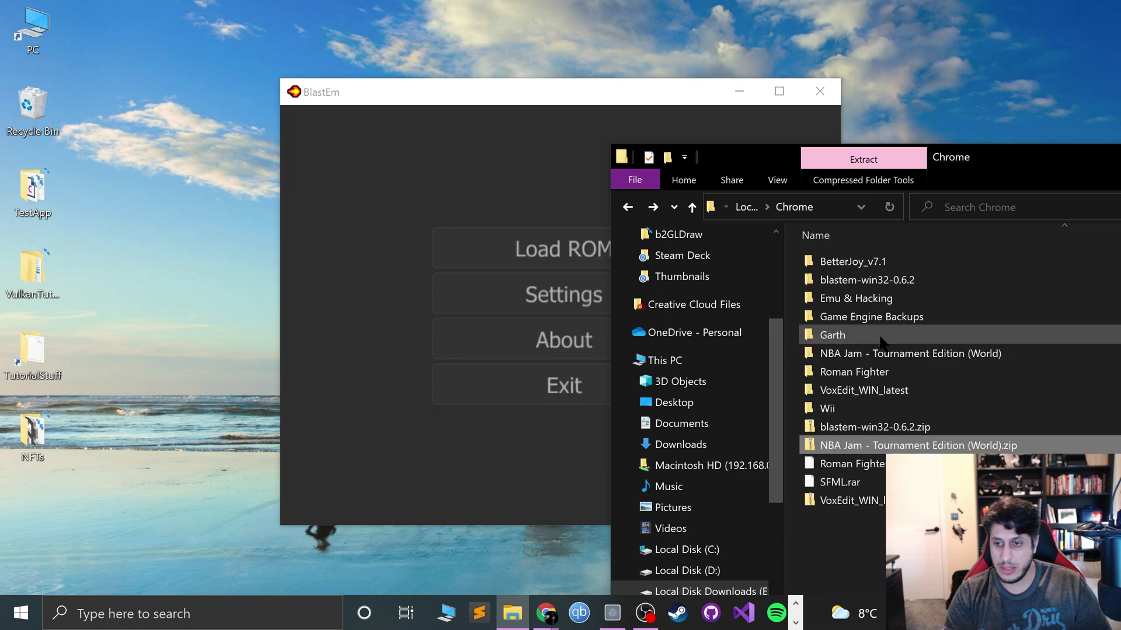
Load NBA Jam - Tournament Edition (World).md from its unzipped folder into BlastEm
{"action": "key", "text": "Up"}
{"action": "key", "text": "Up"}
{"action": "key", "text": "Up"}
{"action": "key", "text": "Up"}
{"action": "key", "text": "Up"}
{"action": "key", "text": "Return"}
{"action": "left_click_drag", "start_coordinate": [864, 261], "coordinate": [562, 286]}
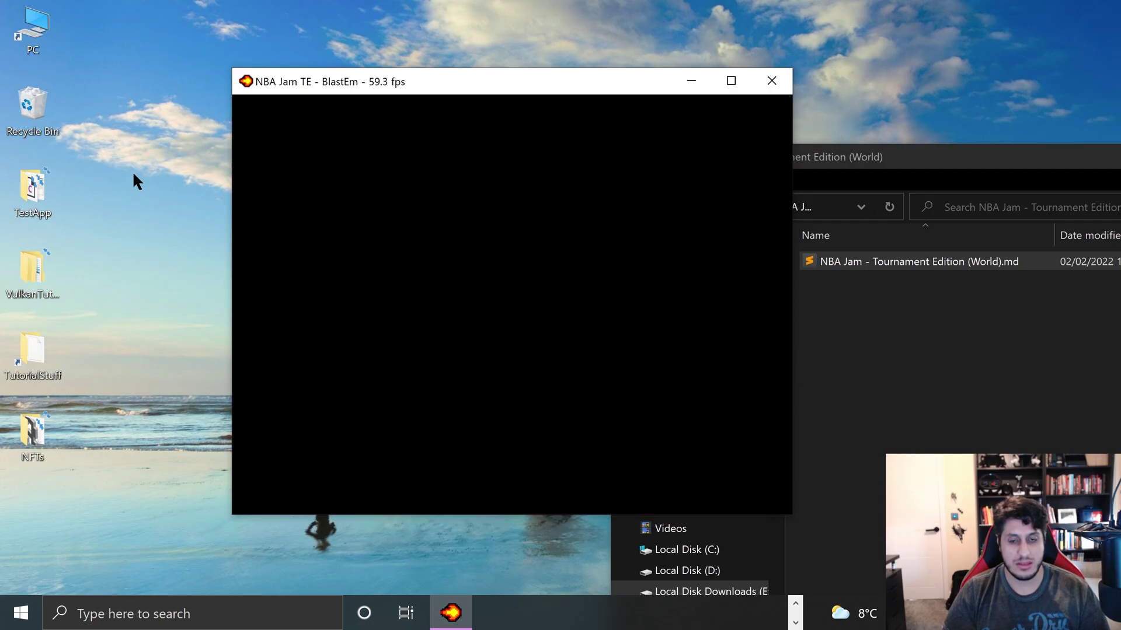
Start a Head to Head match as Phoenix in NBA Jam, declining to enter initials for record keeping
{"action": "key", "text": "Return"}
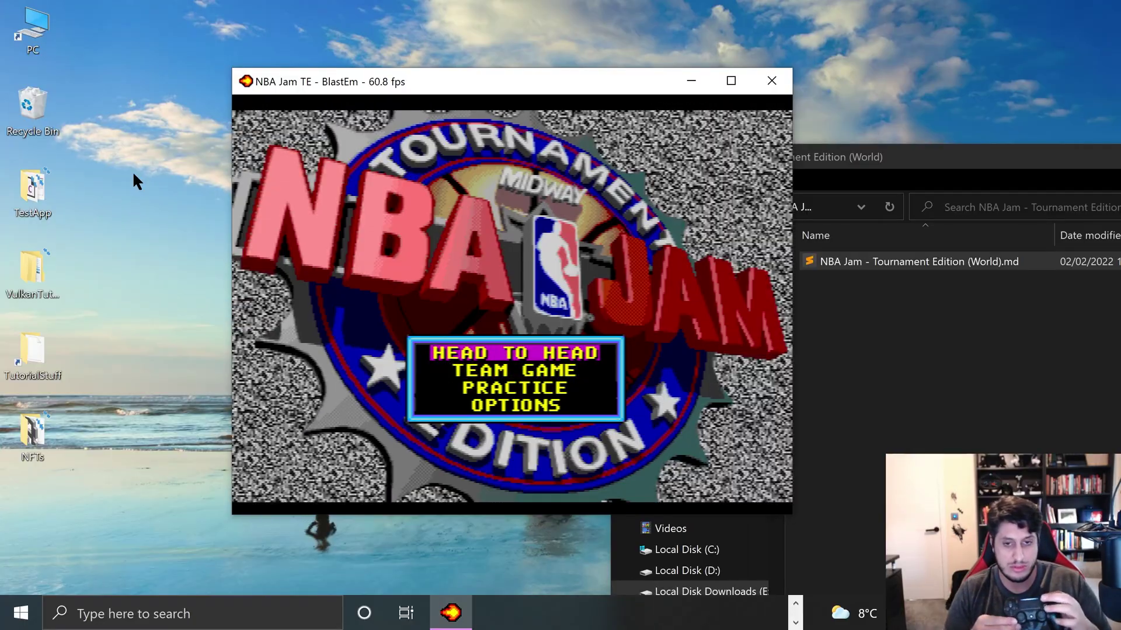
{"action": "key", "text": "Return"}
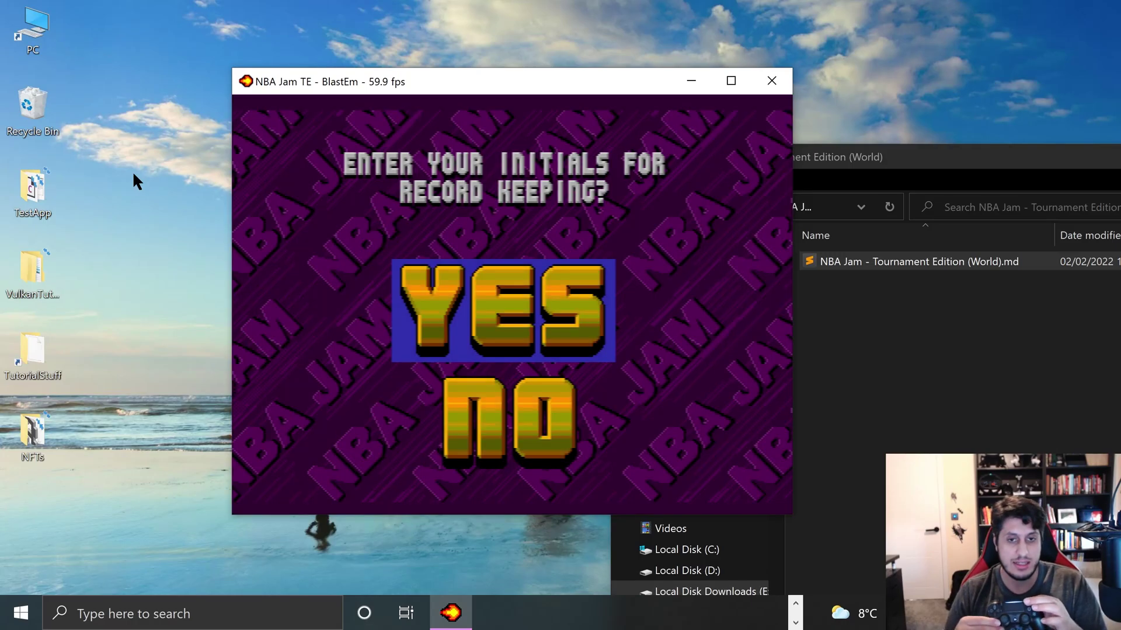
{"action": "key", "text": "Down"}
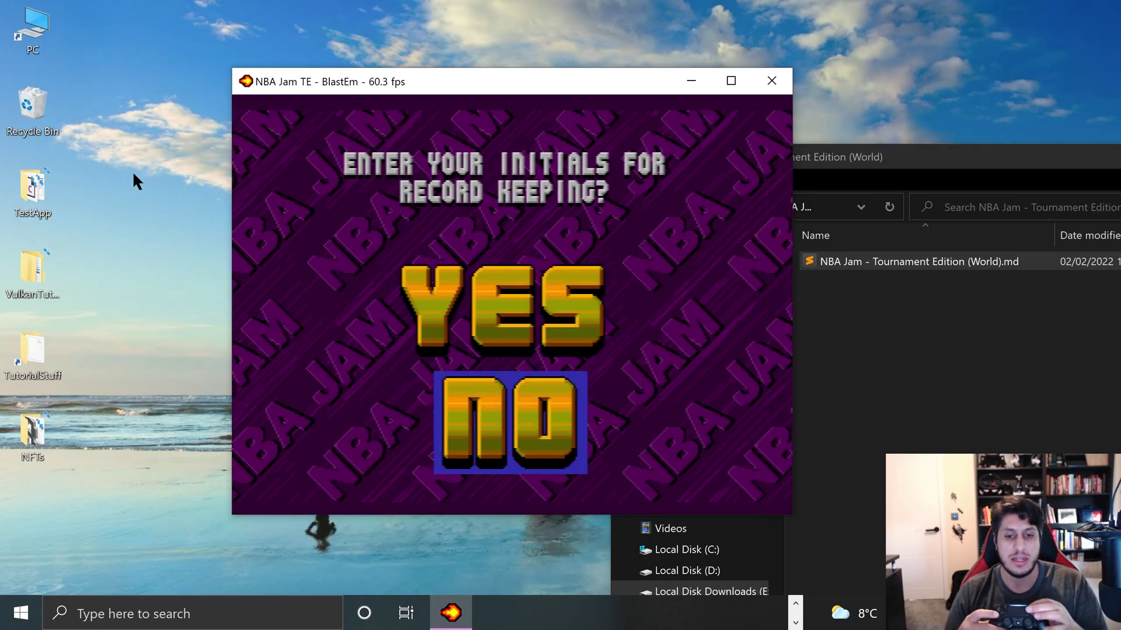
{"action": "key", "text": "Return"}
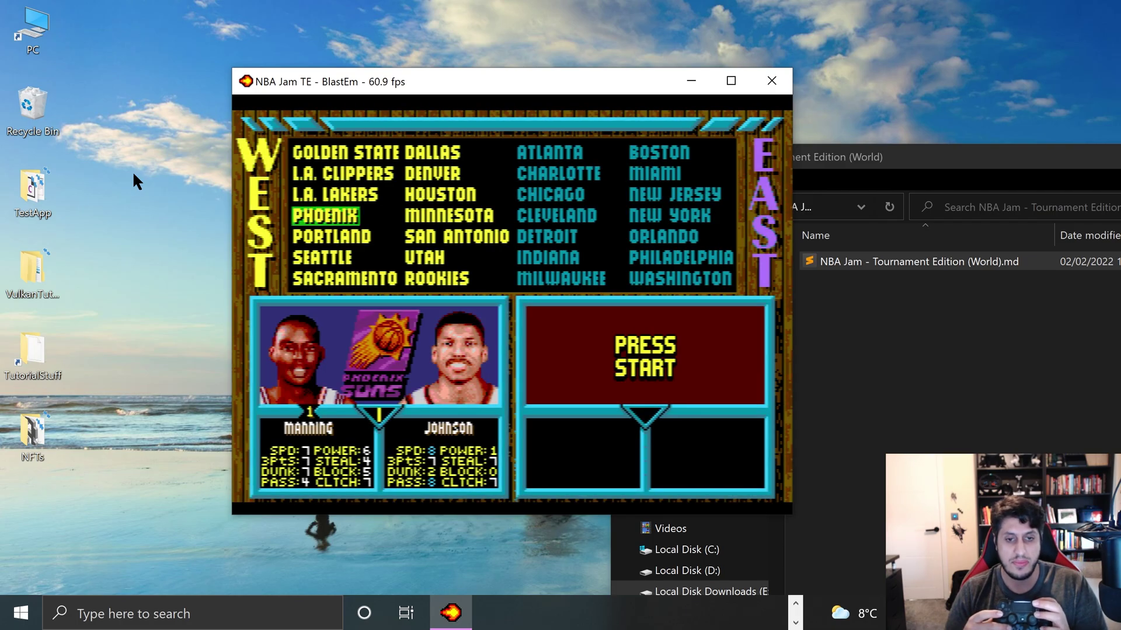
{"action": "key", "text": "Return"}
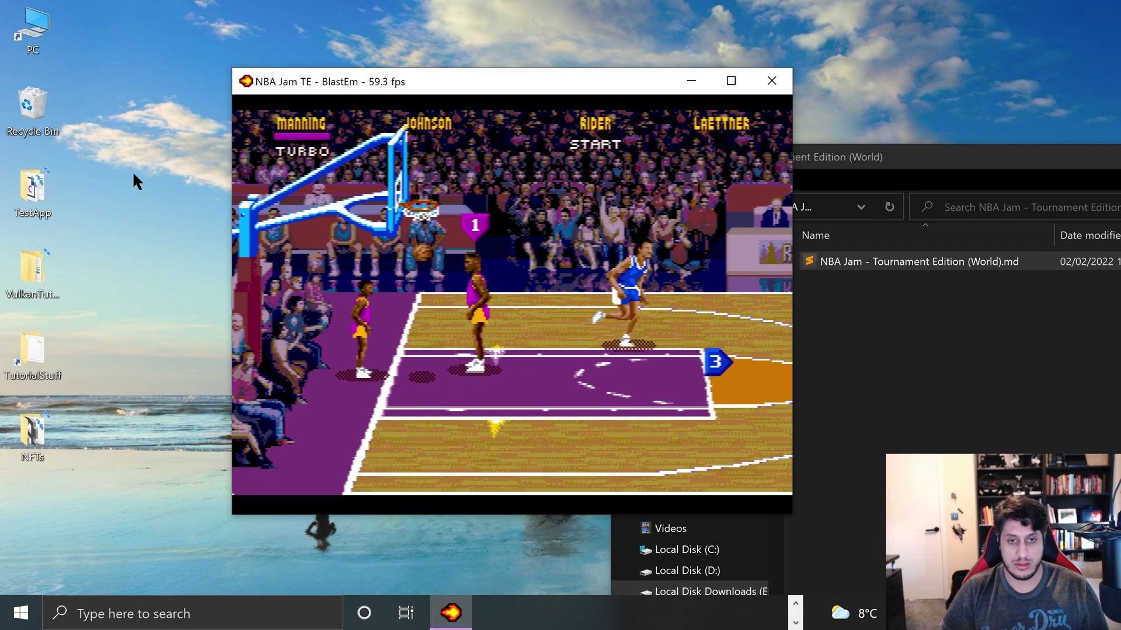
Pause the match, and close BlastEm and the File Explorer window
{"action": "key", "text": "Return"}
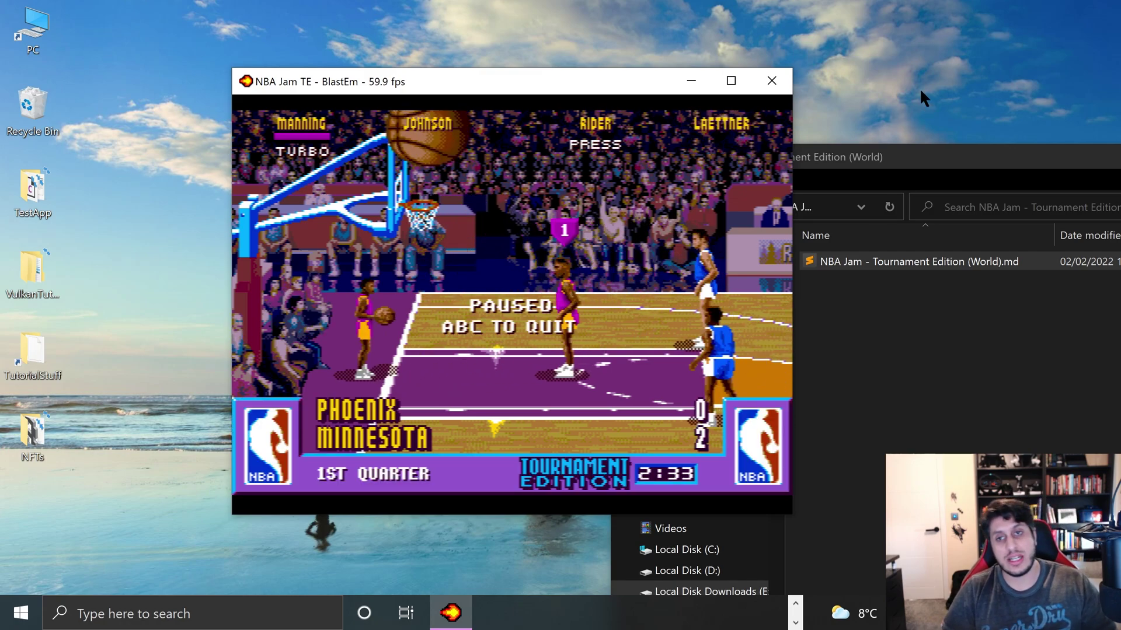
{"action": "left_click", "coordinate": [771, 81]}
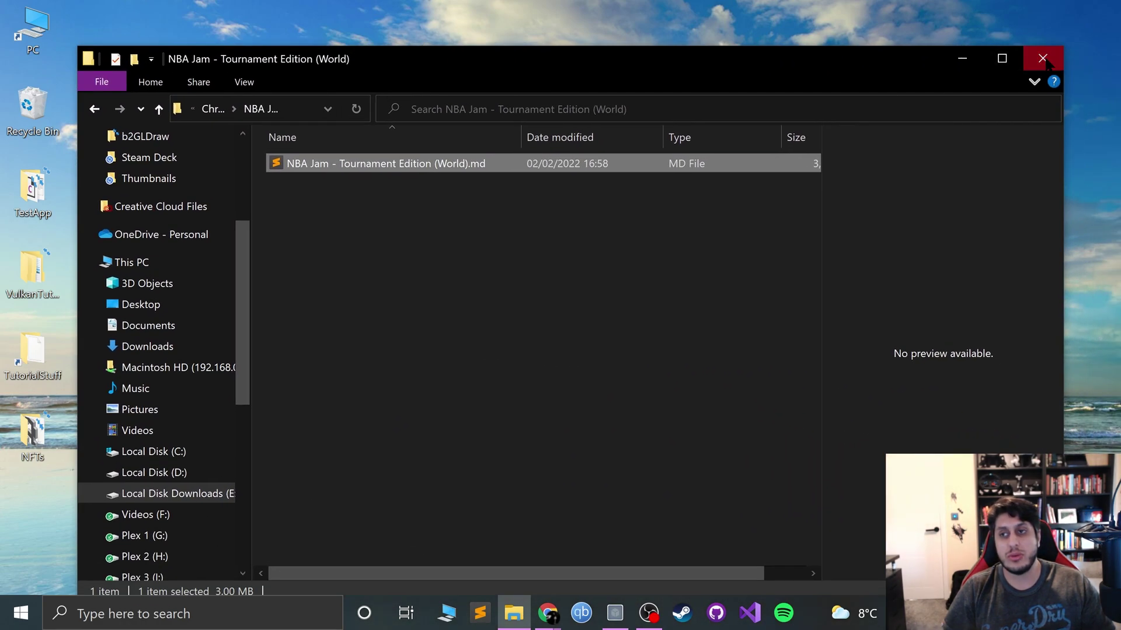
{"action": "left_click", "coordinate": [1042, 59]}
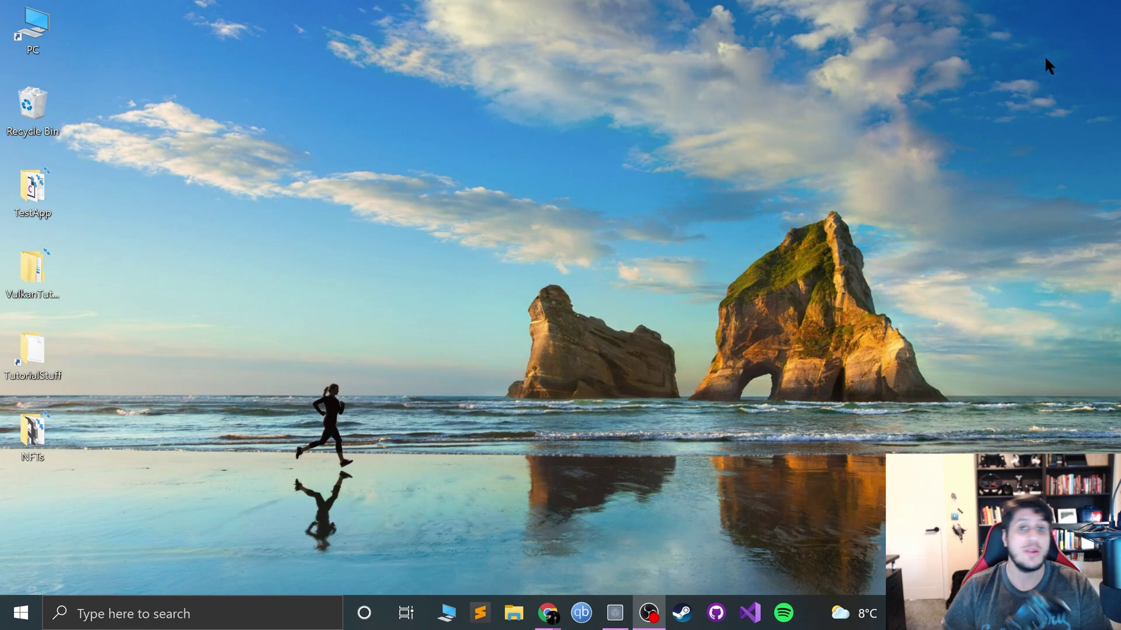